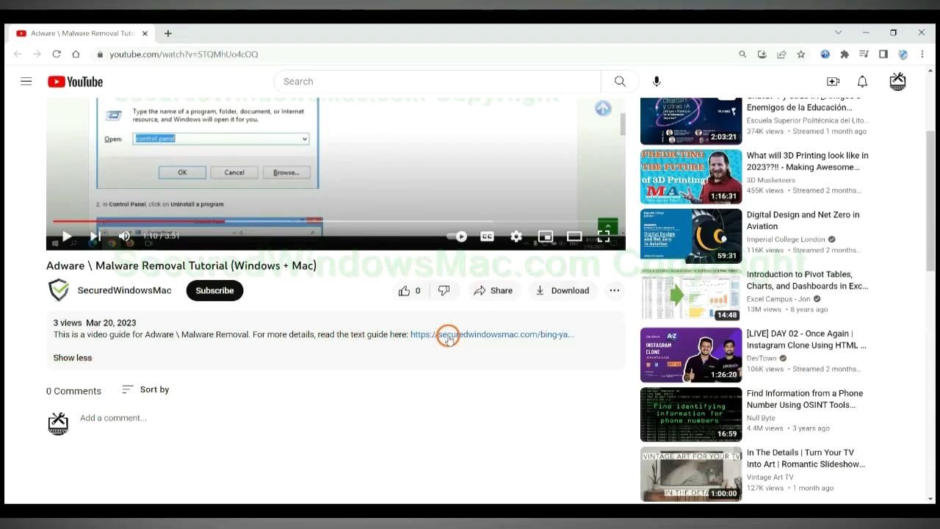
Open the securedwindowsmac.com removal guide from the YouTube video description in a new tab
left_click(448, 335)
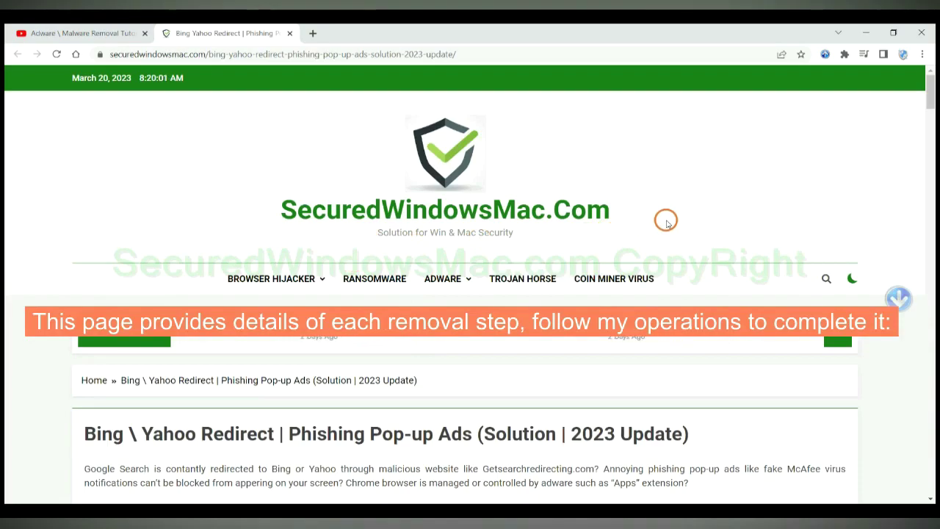
Scroll the guide down to its Instant Automatic Removal section
scroll(666, 221, "down", 1)
scroll(666, 221, "down", 5)
scroll(666, 221, "down", 2)
scroll(666, 221, "down", 5)
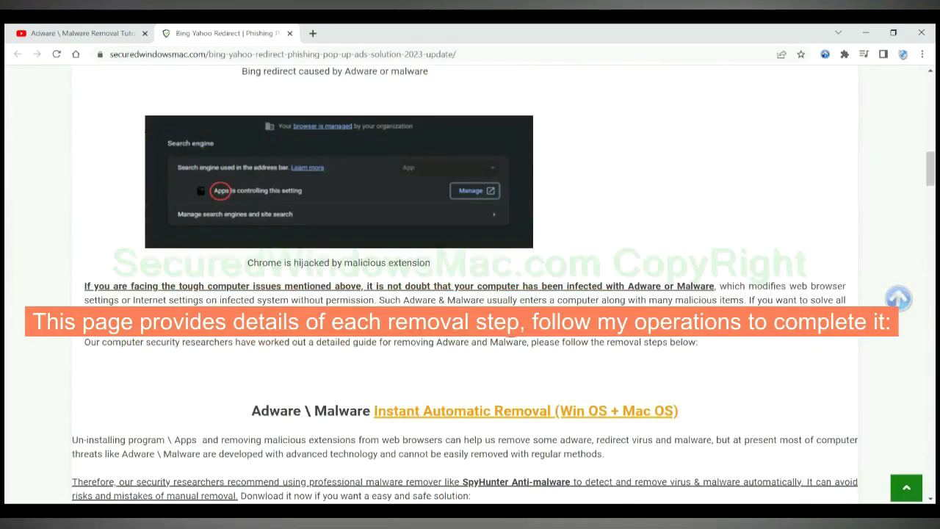
scroll(510, 326, "down", 2)
scroll(510, 325, "down", 1)
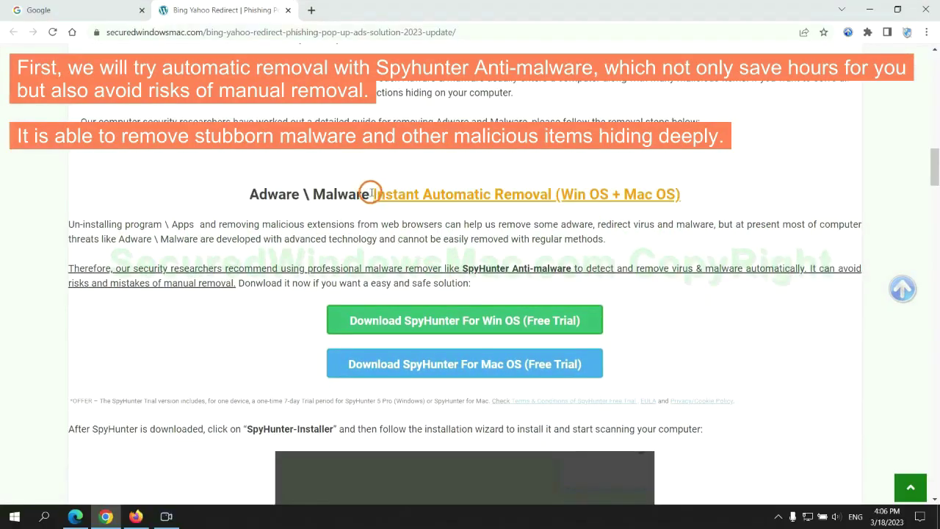
left_click_drag(371, 194, 552, 194)
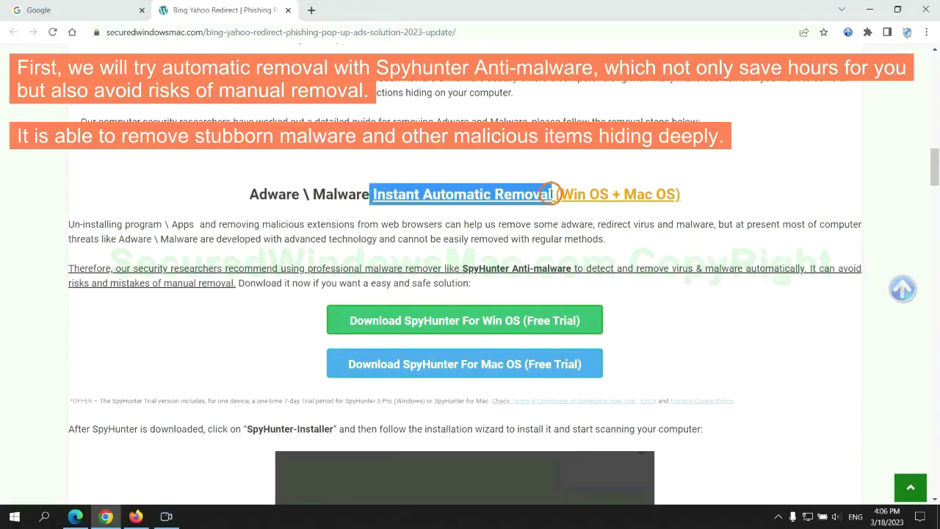
left_click(468, 165)
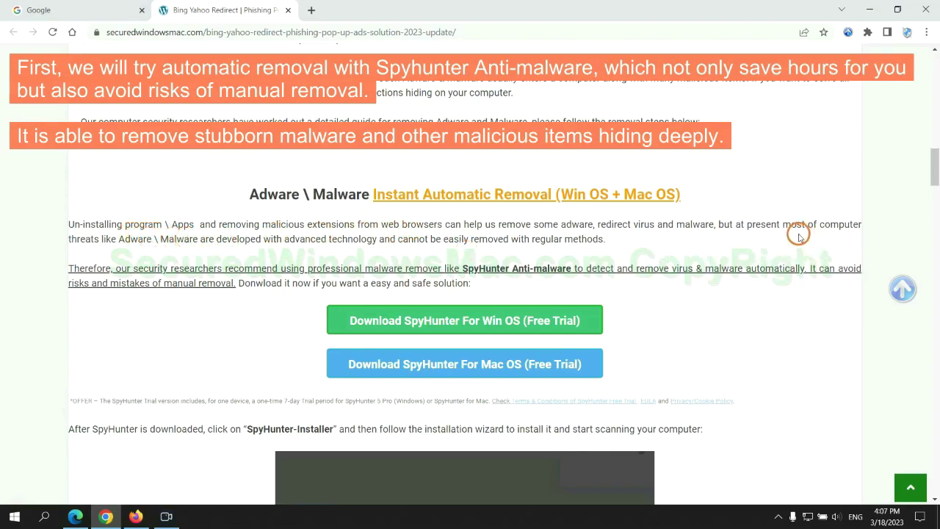
Download the SpyHunter for Win OS installer and keep it despite the safety warning
scroll(467, 266, "down", 1)
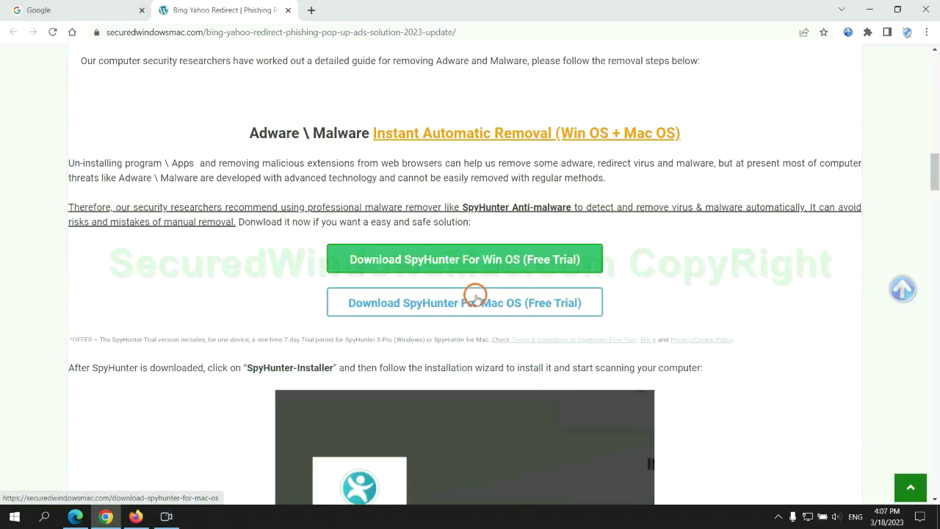
scroll(475, 295, "down", 1)
scroll(467, 264, "down", 1)
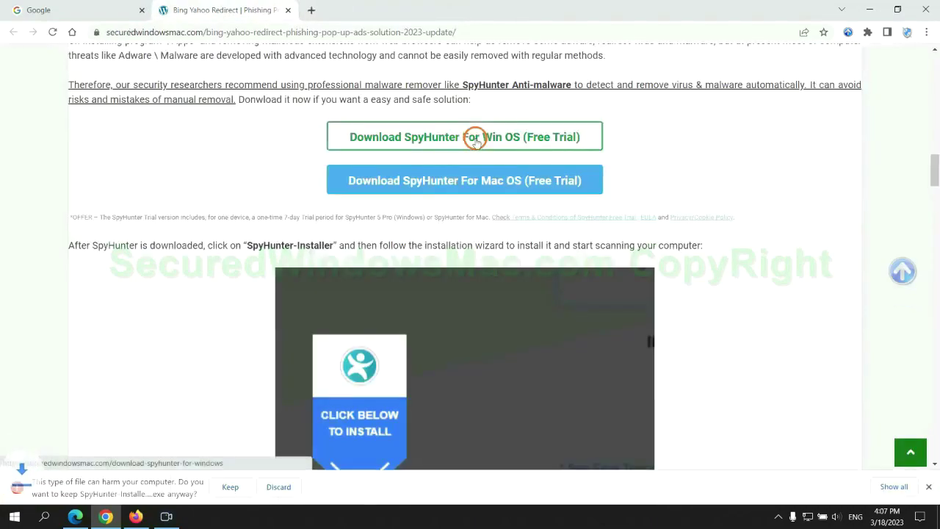
left_click(230, 486)
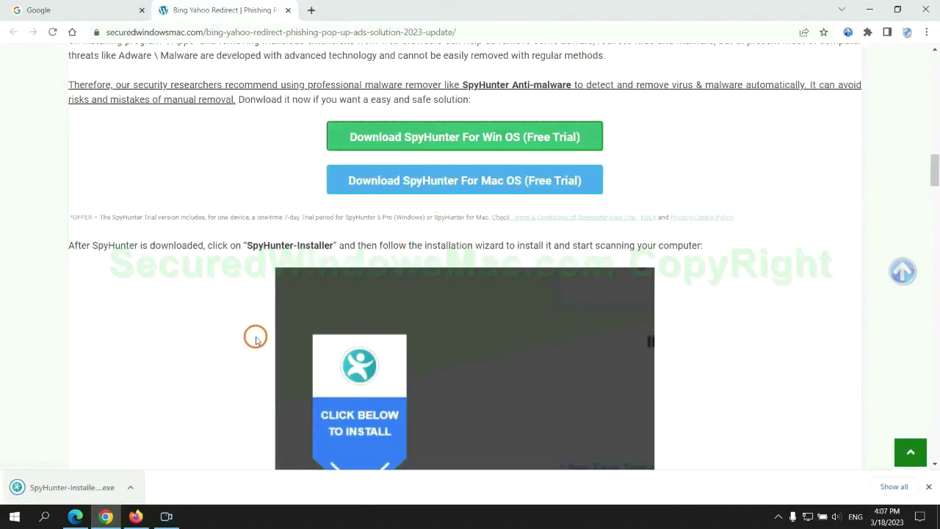
Run SpyHunter-Installer.exe, continue past its 703-issue scan, and choose the FREE Trial (7-Days)
left_click(88, 487)
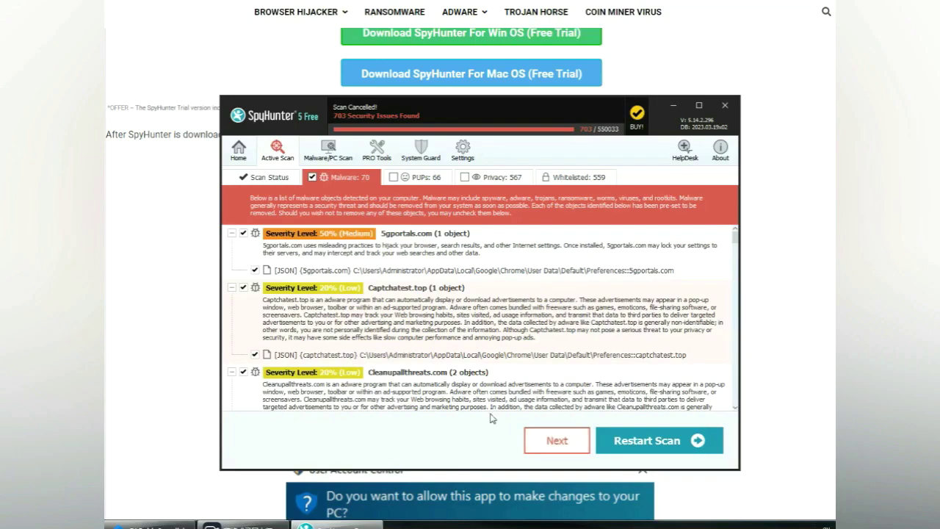
left_click(574, 443)
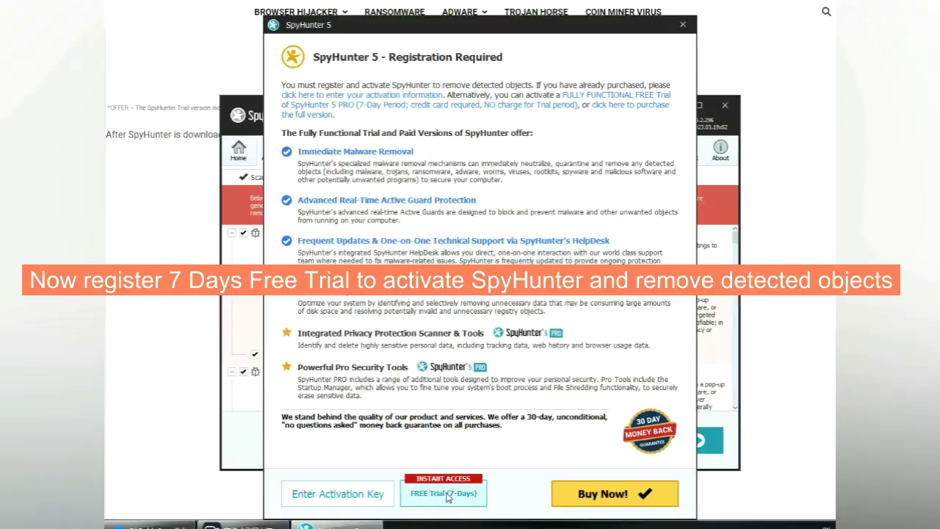
left_click(447, 495)
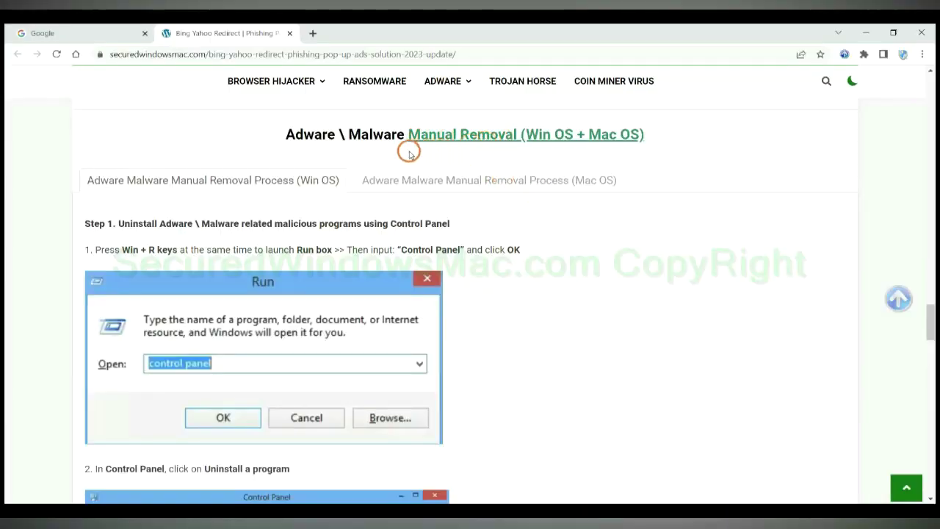
Scroll the guide to Win OS Manual Removal, Step 1: uninstall programs using Control Panel
left_click_drag(527, 136, 573, 136)
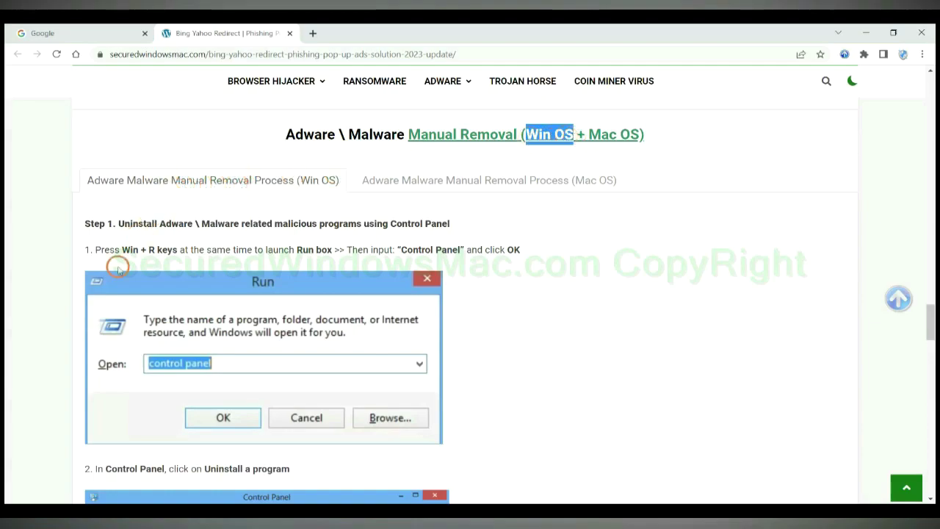
left_click_drag(587, 132, 640, 134)
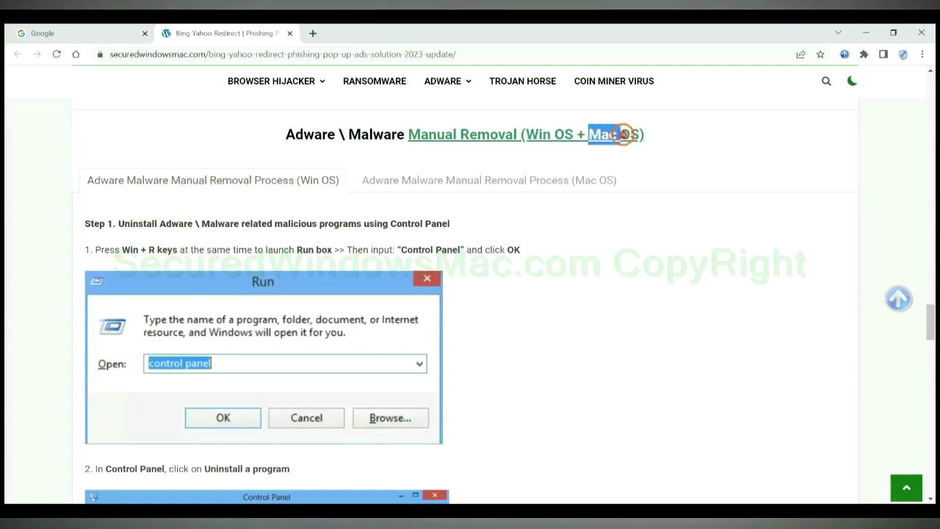
left_click(481, 178)
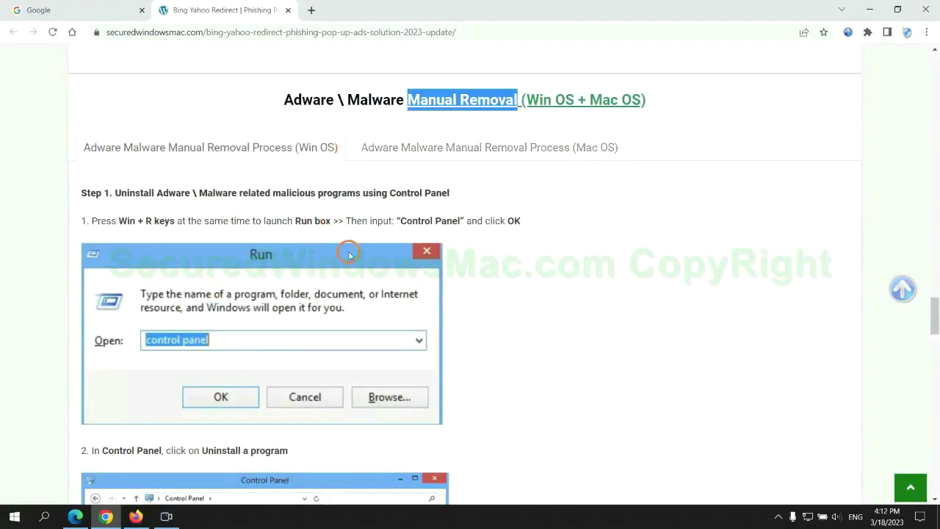
scroll(351, 259, "up", 1)
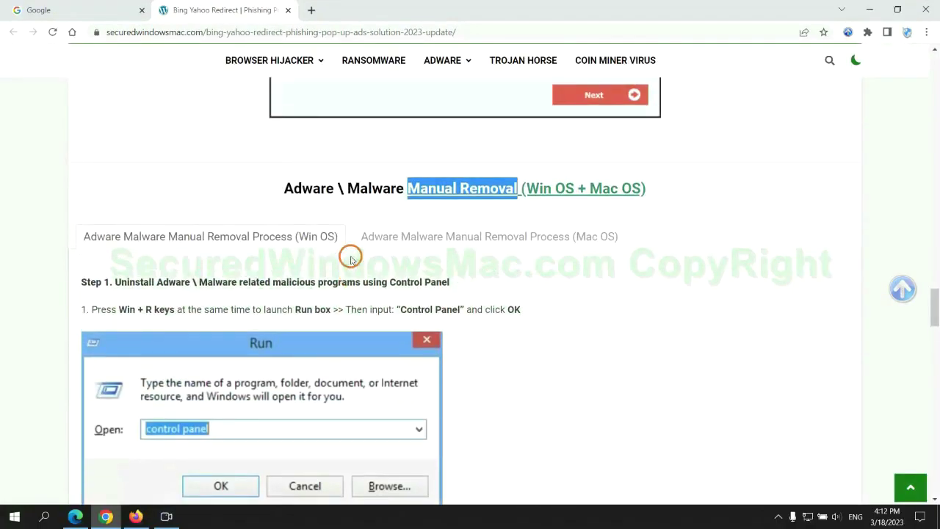
scroll(293, 243, "down", 2)
scroll(221, 205, "down", 2)
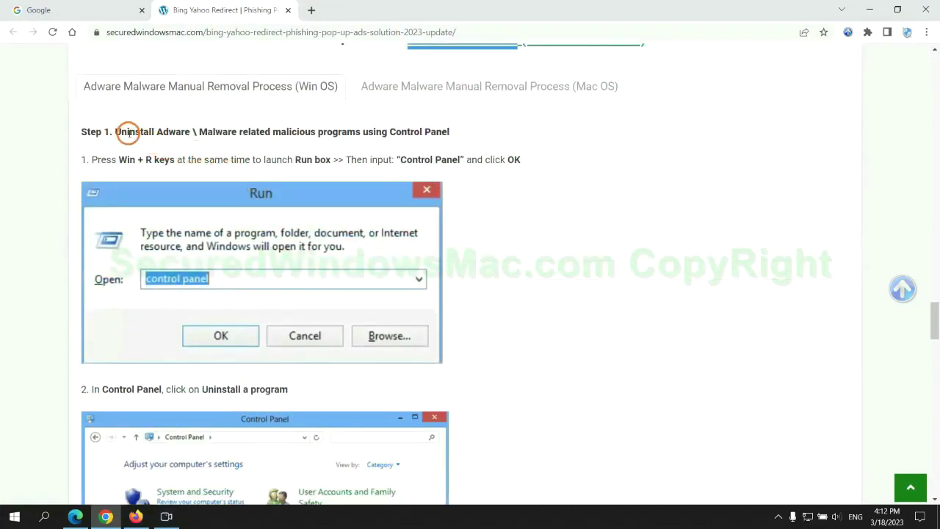
left_click_drag(117, 133, 360, 136)
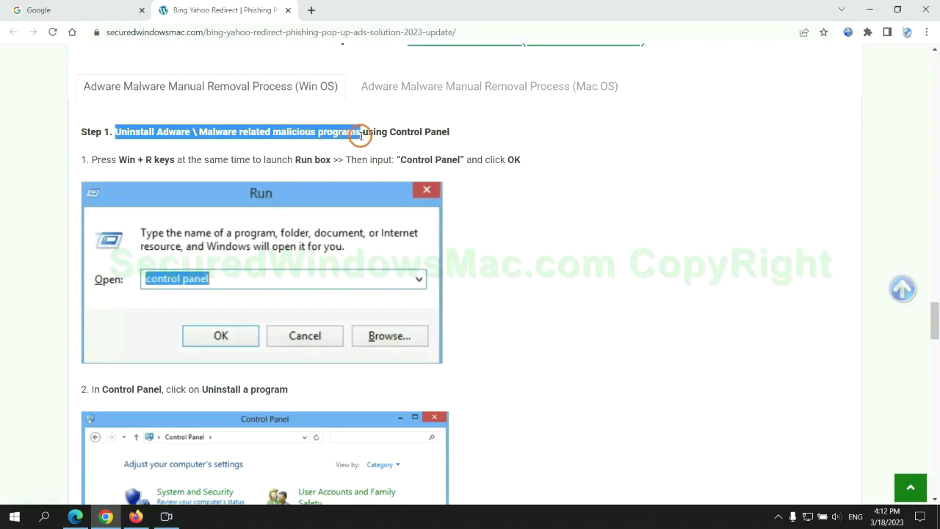
left_click(623, 191)
scroll(588, 192, "down", 3)
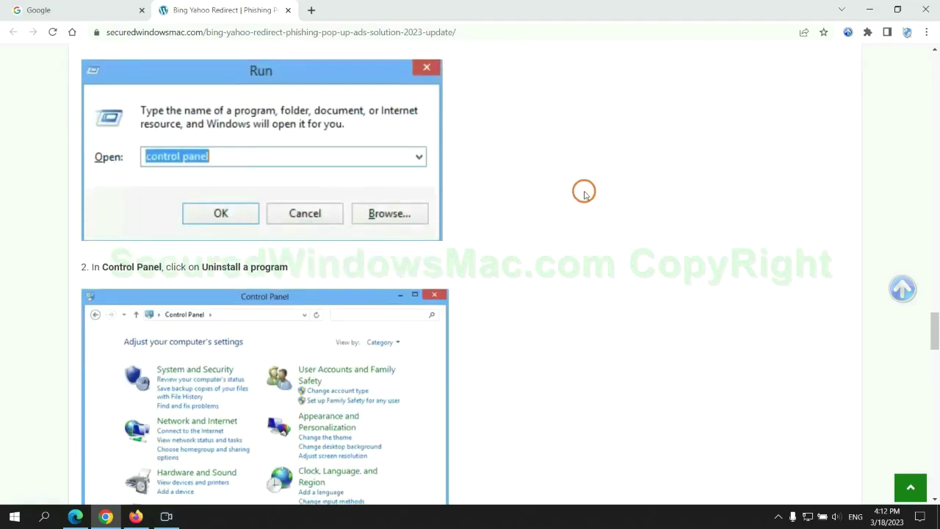
Open Control Panel via Run, check Lantern's Uninstall/Change option, then close Programs and Features
key("super+r")
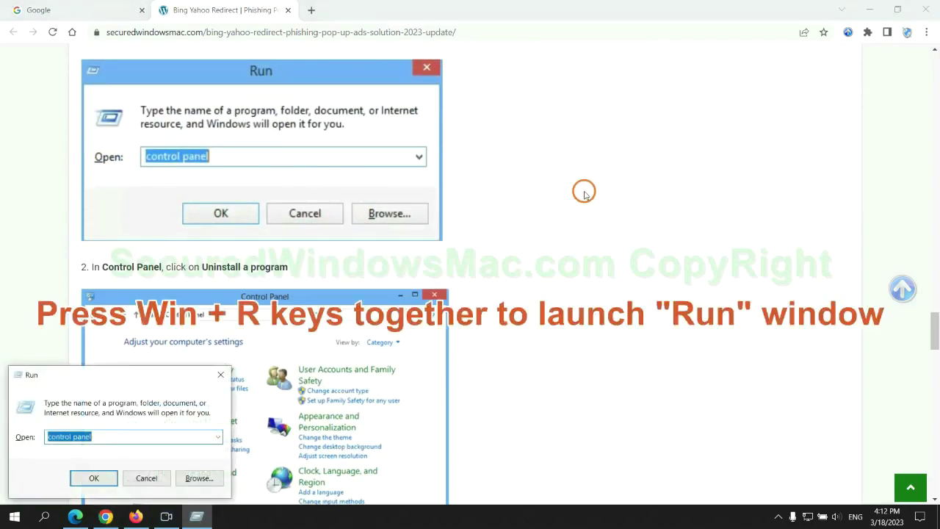
type("control")
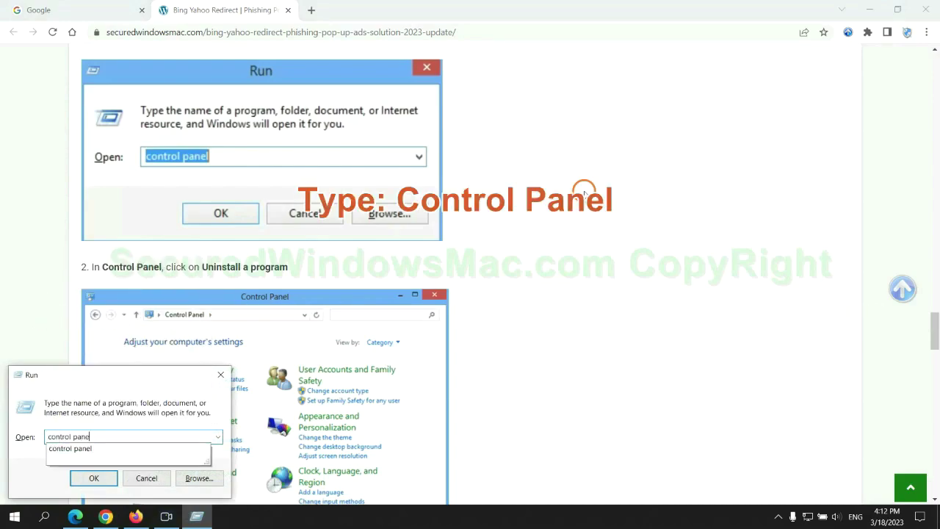
type("l")
key("Return")
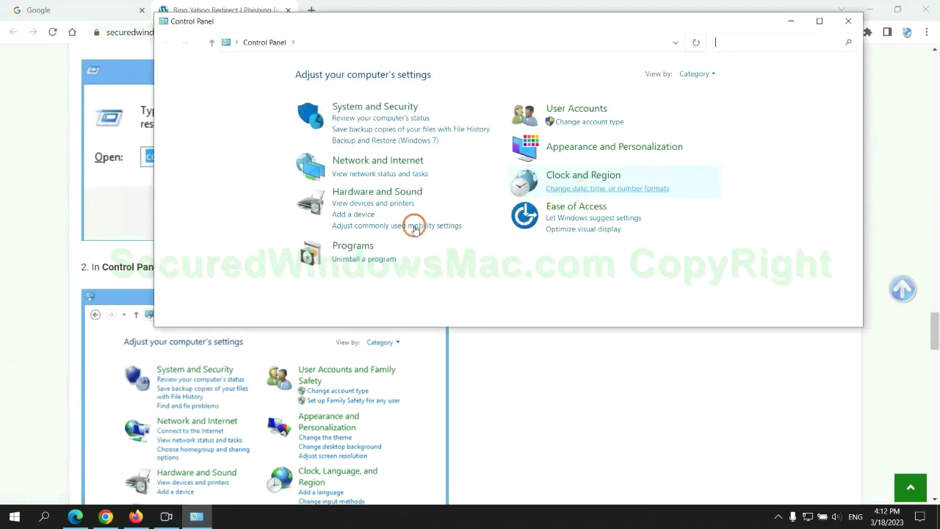
left_click(371, 259)
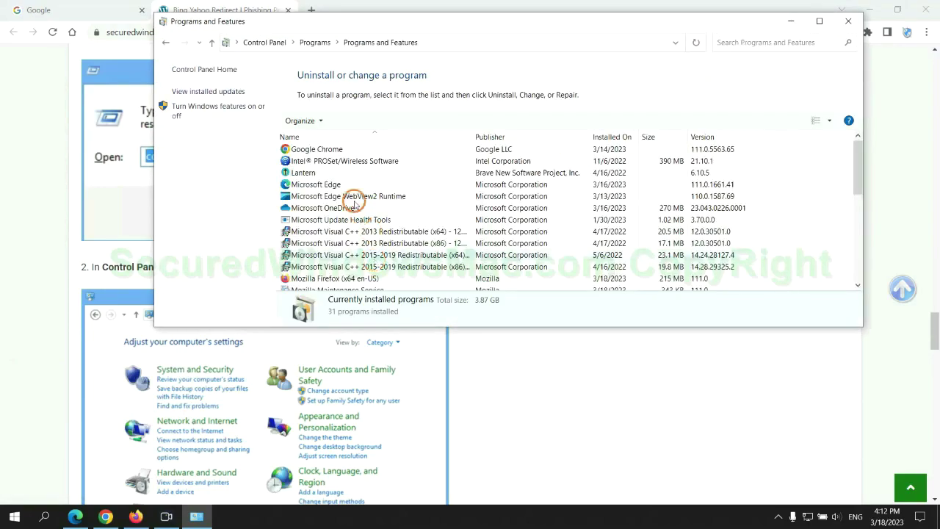
right_click(323, 175)
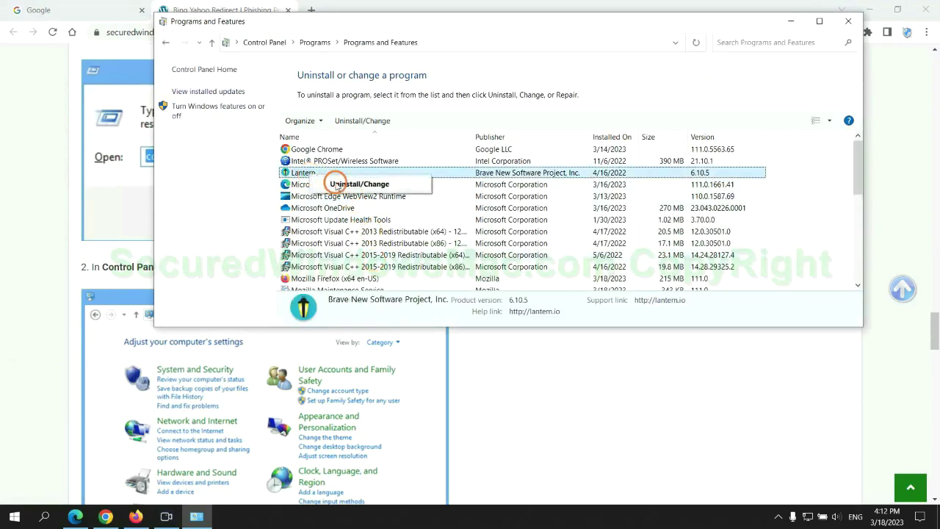
left_click(848, 21)
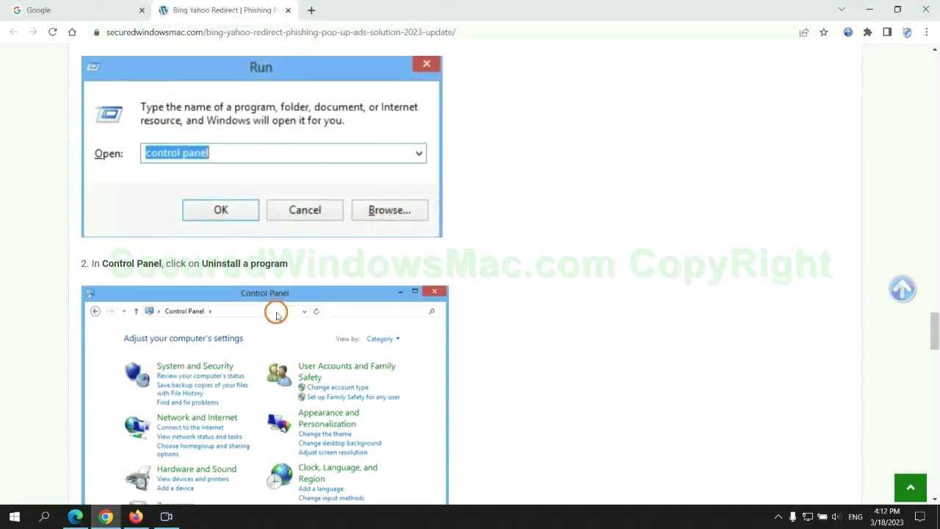
Scroll the guide to the section on removing the malicious extension
scroll(276, 314, "down", 6)
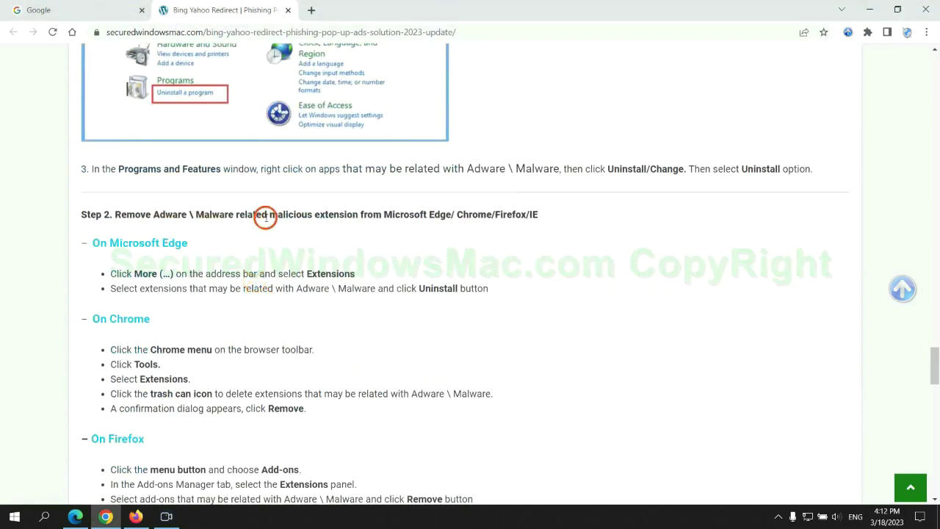
left_click_drag(267, 216, 372, 216)
left_click(376, 235)
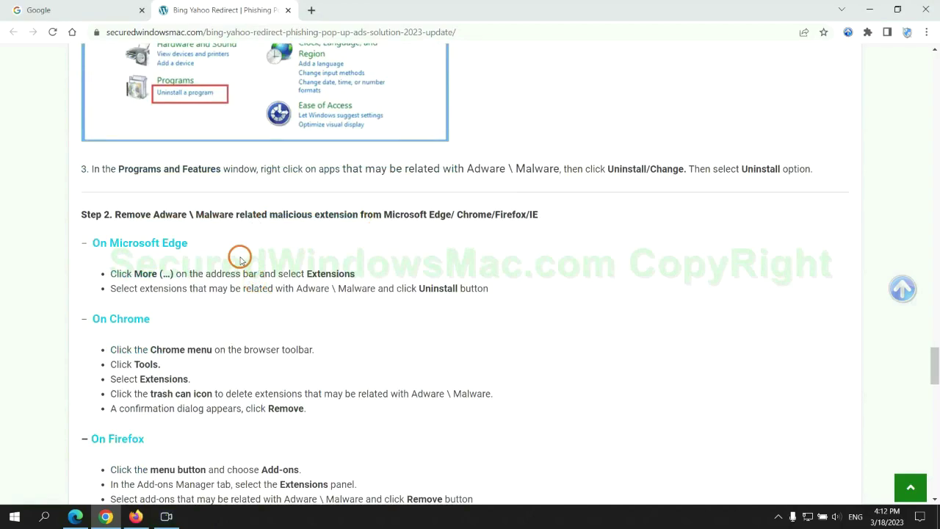
Remove the McAfee WebAdvisor extension from Microsoft Edge, then return to Chrome
left_click(75, 507)
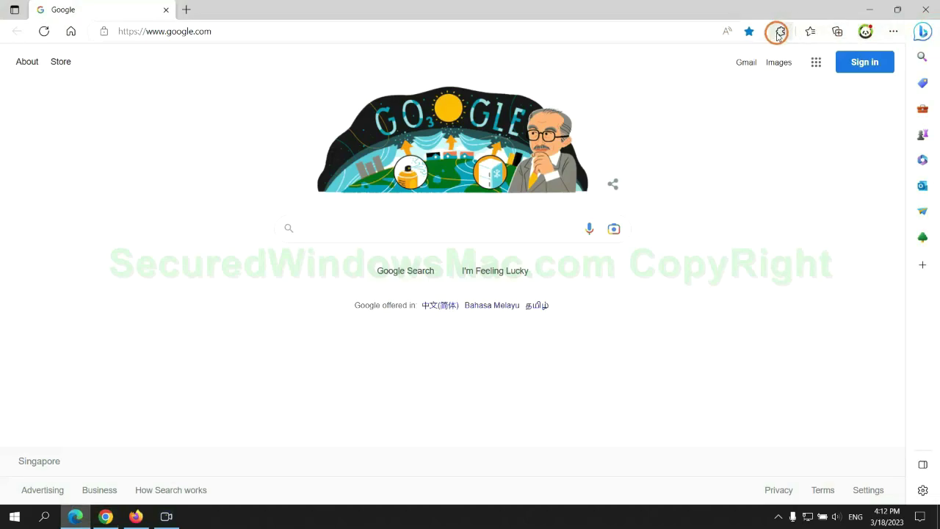
left_click(779, 33)
left_click(652, 98)
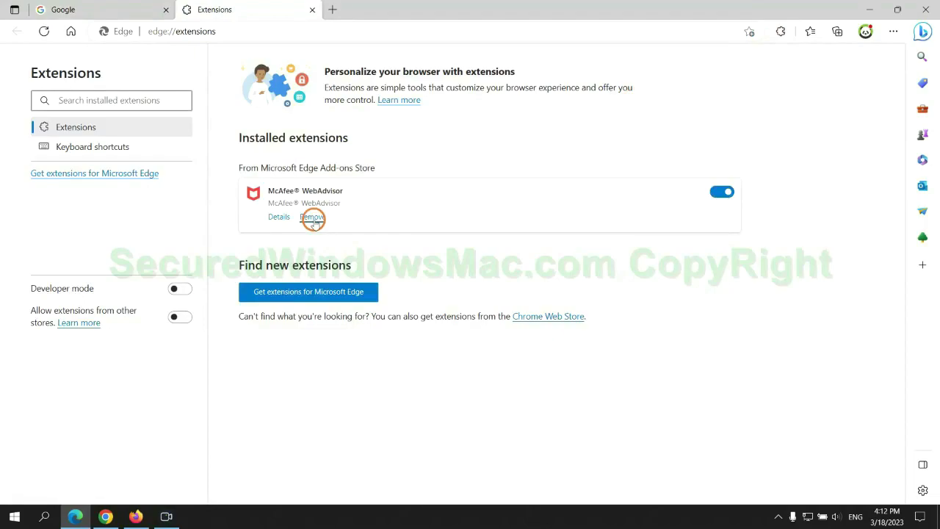
left_click(312, 218)
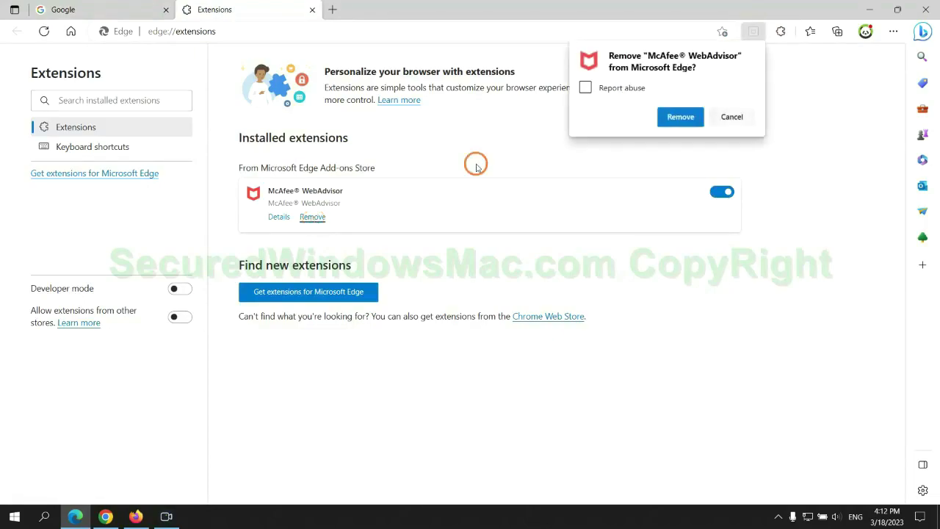
left_click(676, 116)
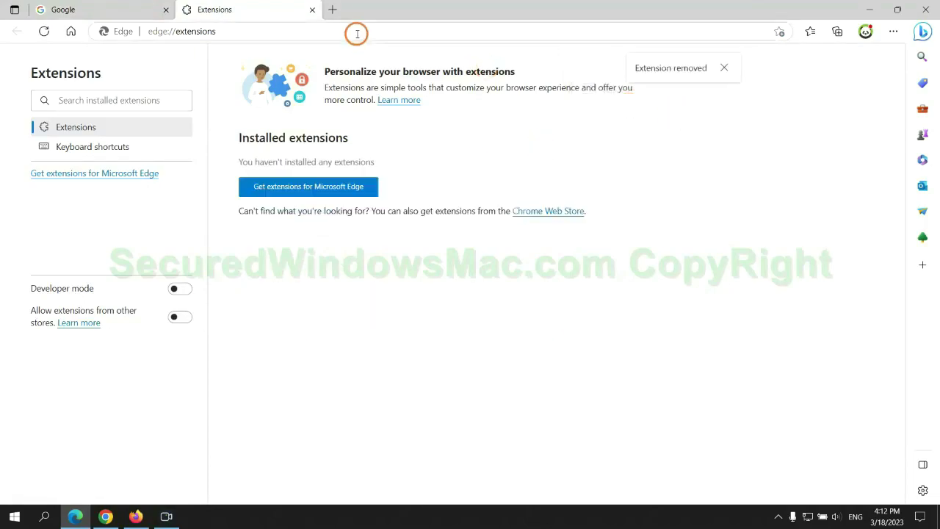
left_click(312, 10)
left_click(114, 521)
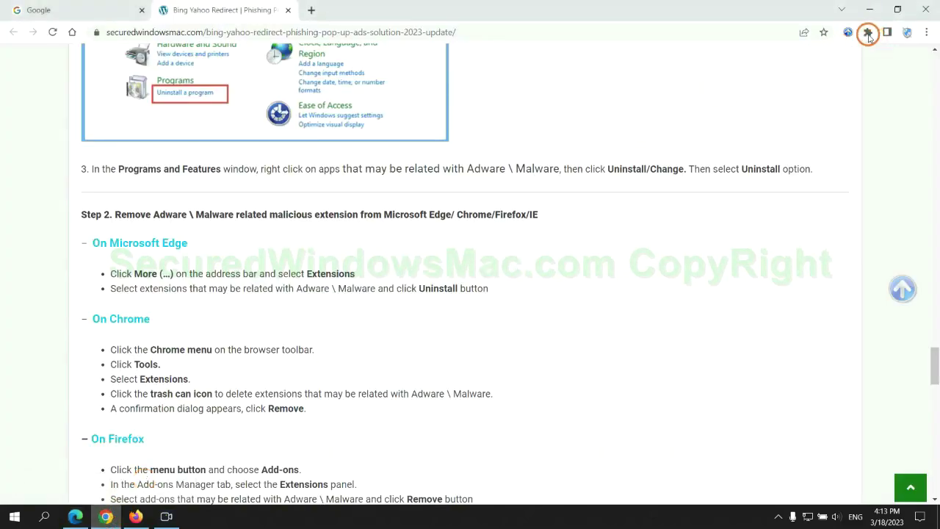
Remove the Ecosia extension from Chrome's extensions page and close its farewell tab
left_click(868, 32)
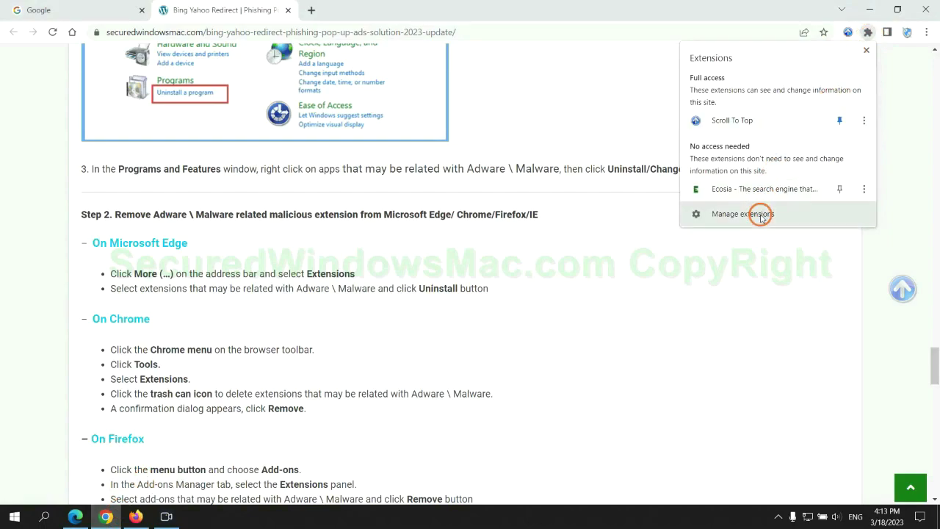
left_click(761, 214)
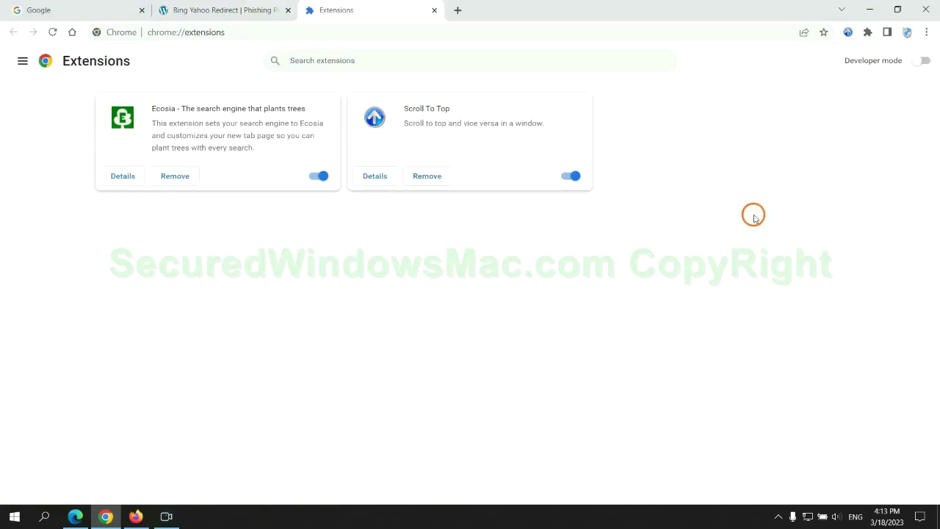
left_click(175, 176)
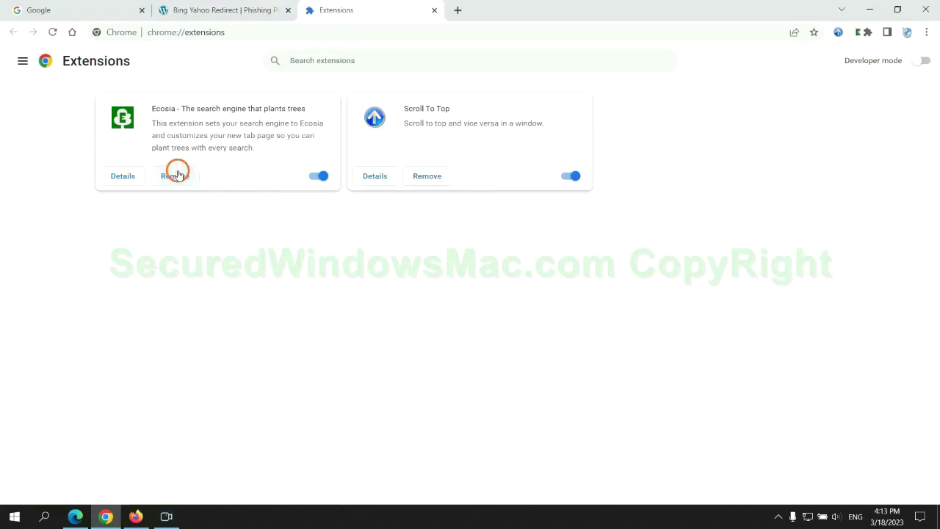
left_click(776, 132)
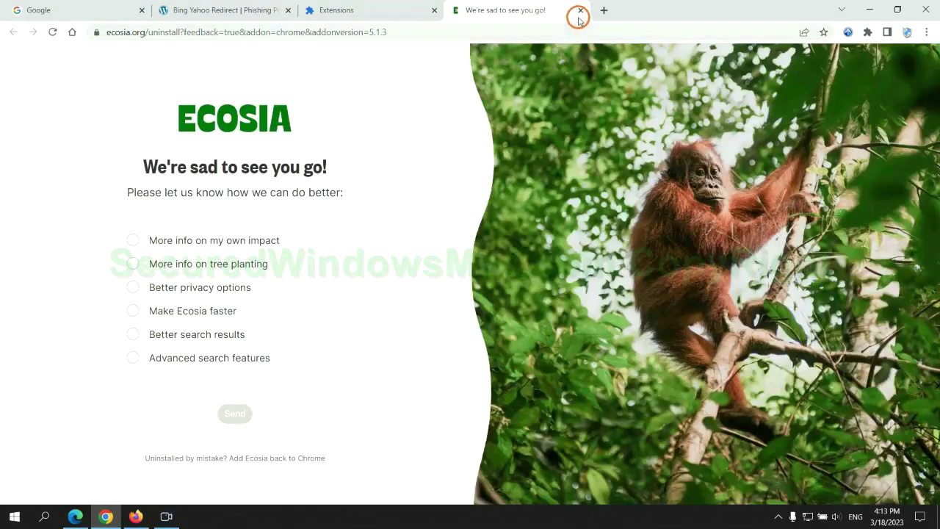
left_click(580, 10)
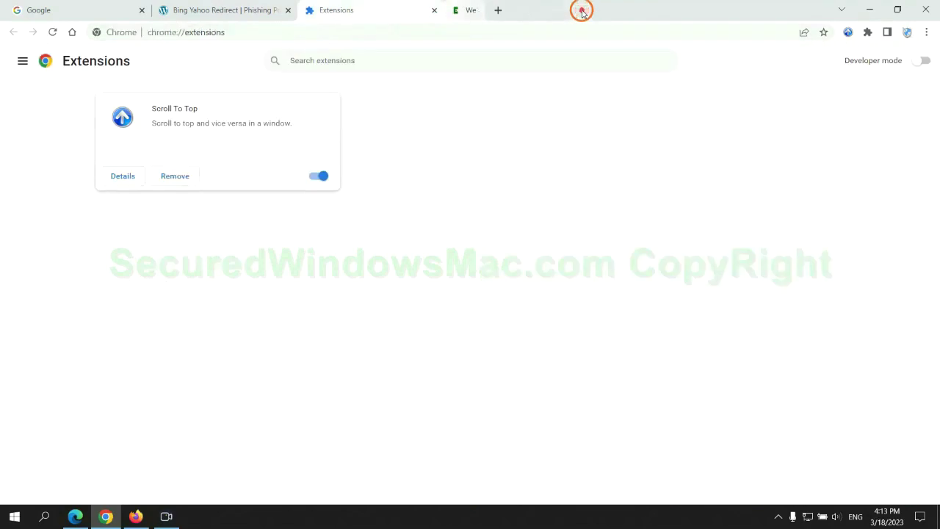
Remove Enhancer for YouTube™ from Firefox's add-ons manager
left_click(136, 515)
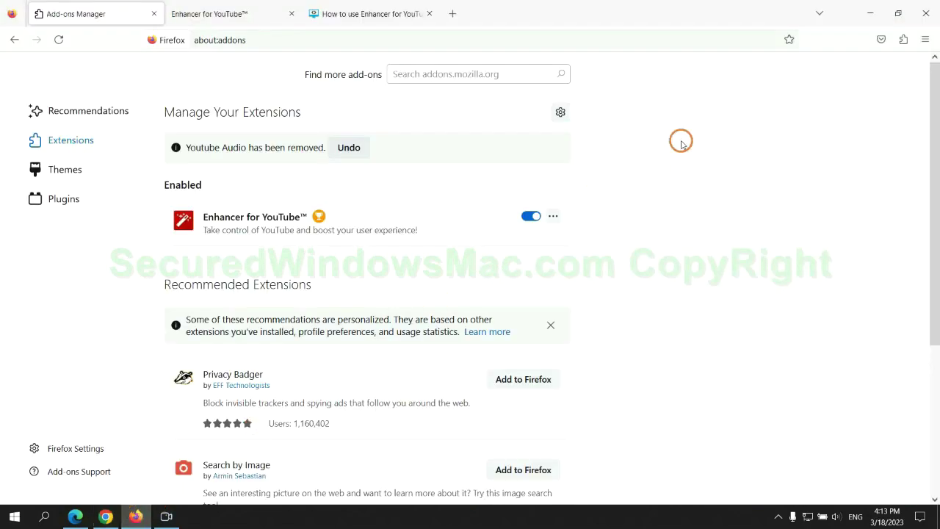
left_click(903, 41)
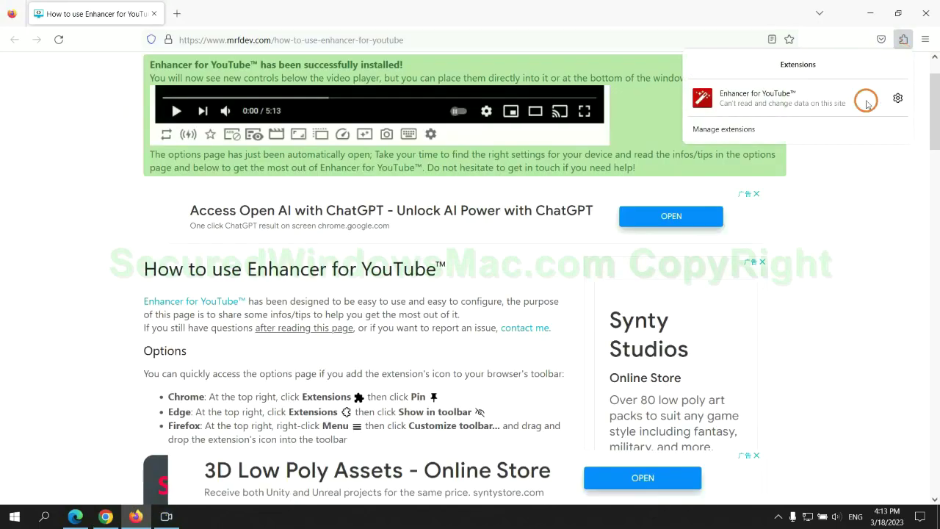
left_click(810, 127)
left_click(553, 179)
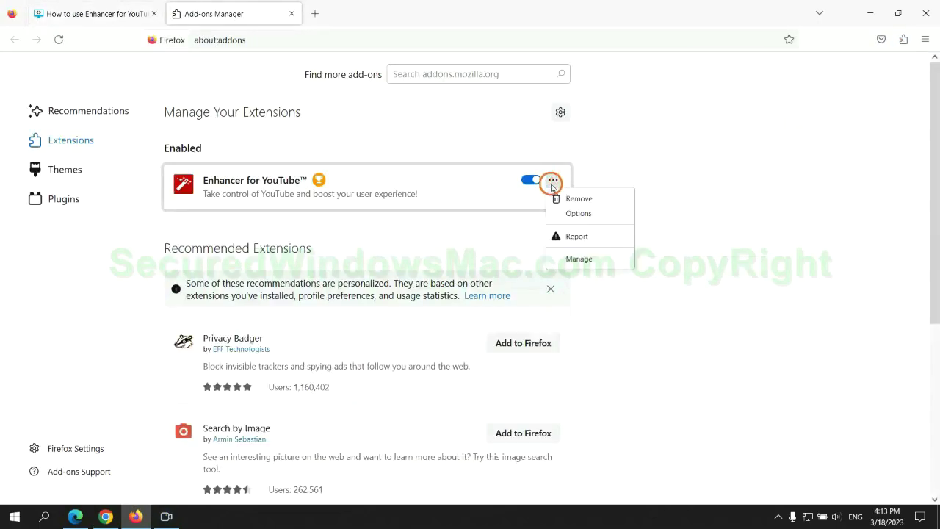
left_click(579, 199)
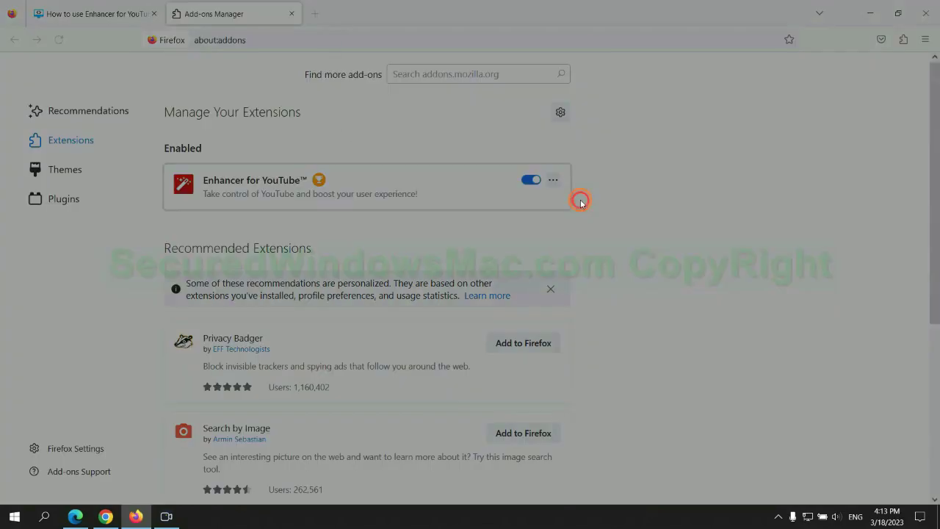
left_click(522, 119)
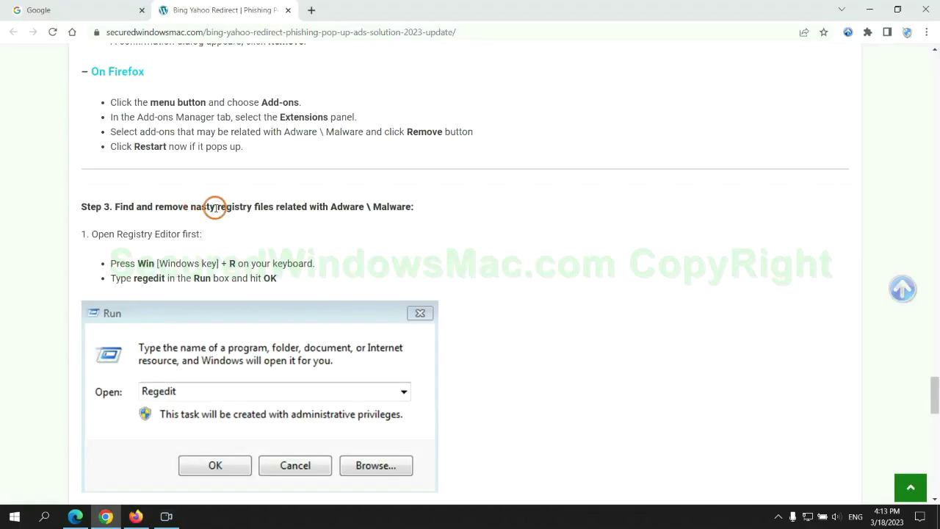
Read the guide's Step 3 registry cleanup instructions
left_click_drag(218, 208, 273, 235)
left_click(273, 235)
scroll(273, 235, "down", 2)
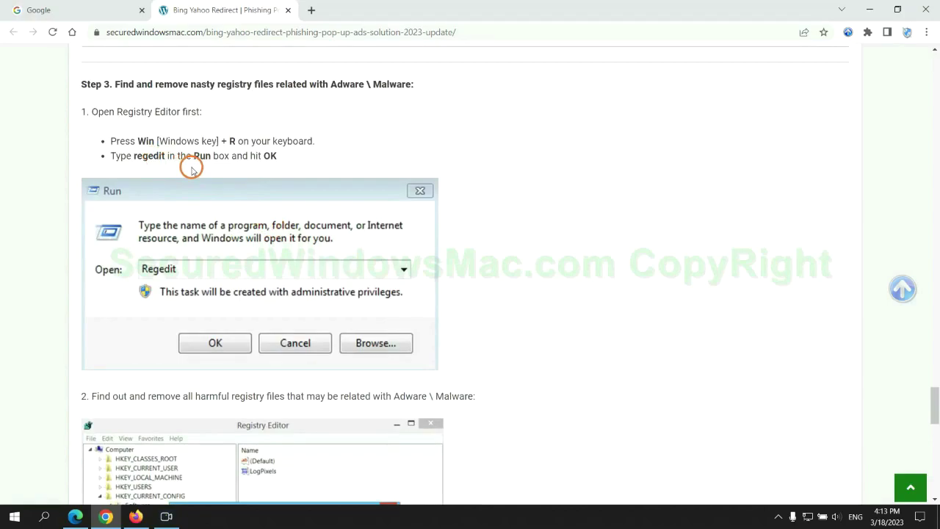
Launch the Registry Editor by running regedit from the Run box
key("super+r")
type("re")
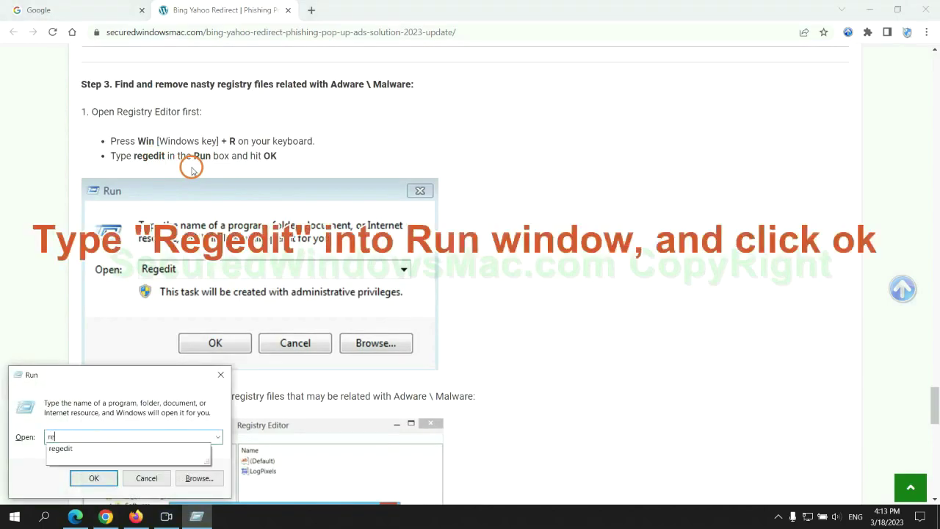
type("ge")
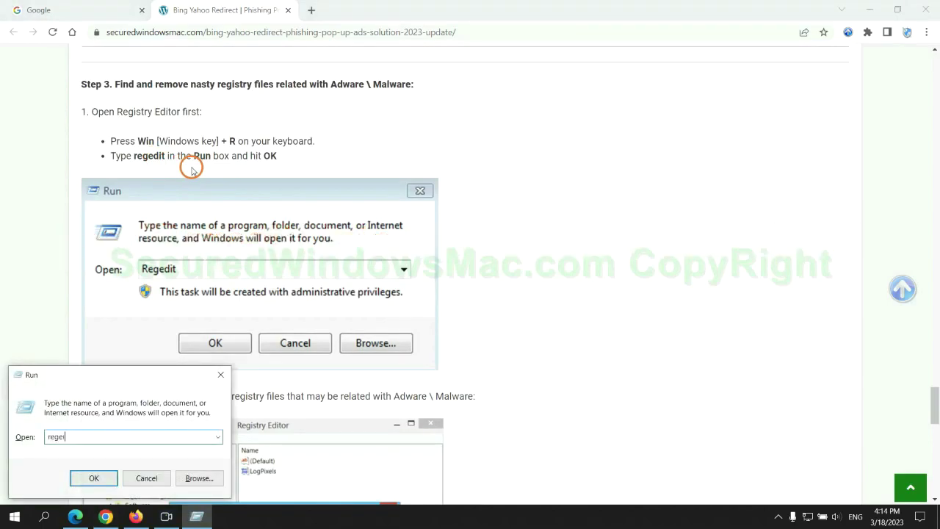
type("dit")
key("Return")
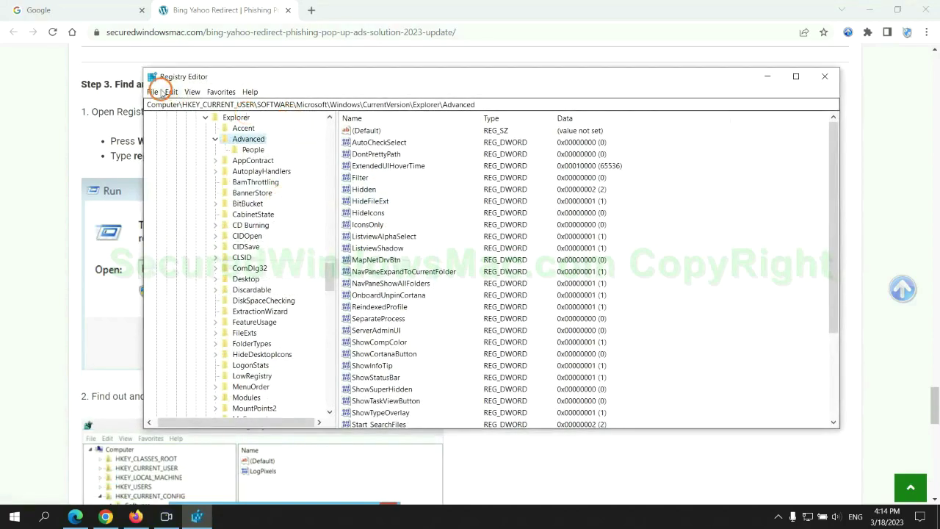
Search the registry for 'Apps' and open the context menu on the StoreAppsOnTaskbar value
left_click(171, 92)
left_click(208, 177)
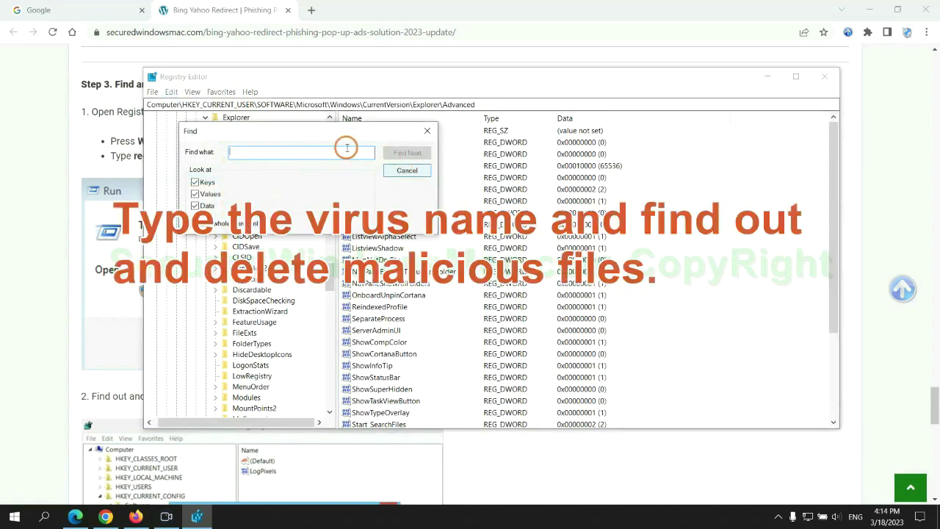
type("Apps")
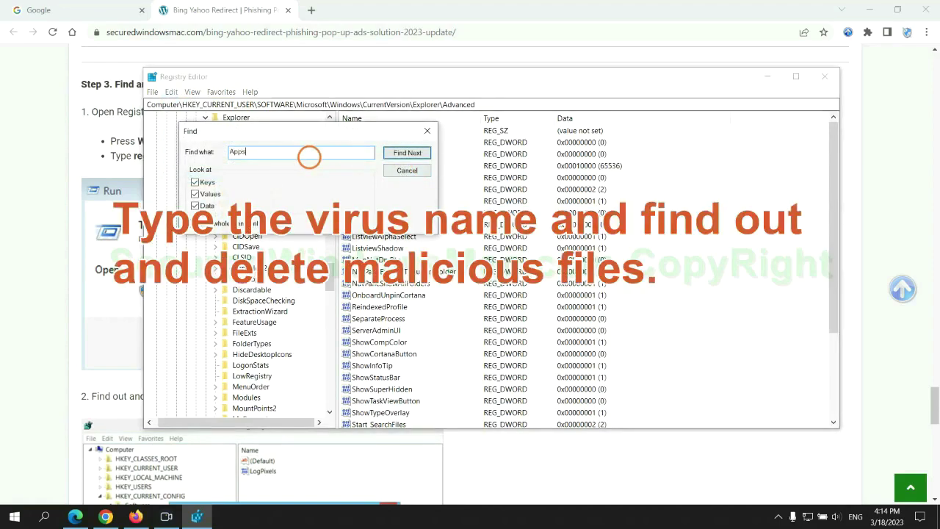
key("Return")
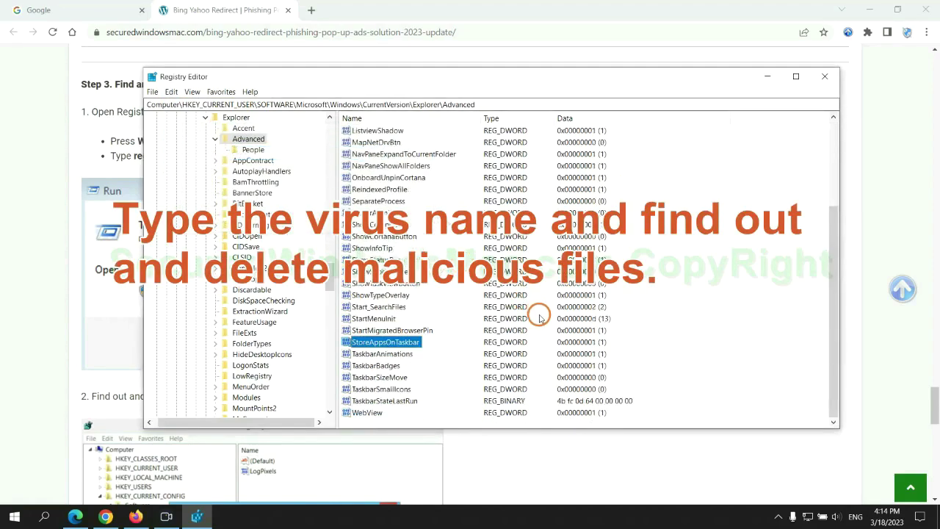
right_click(424, 345)
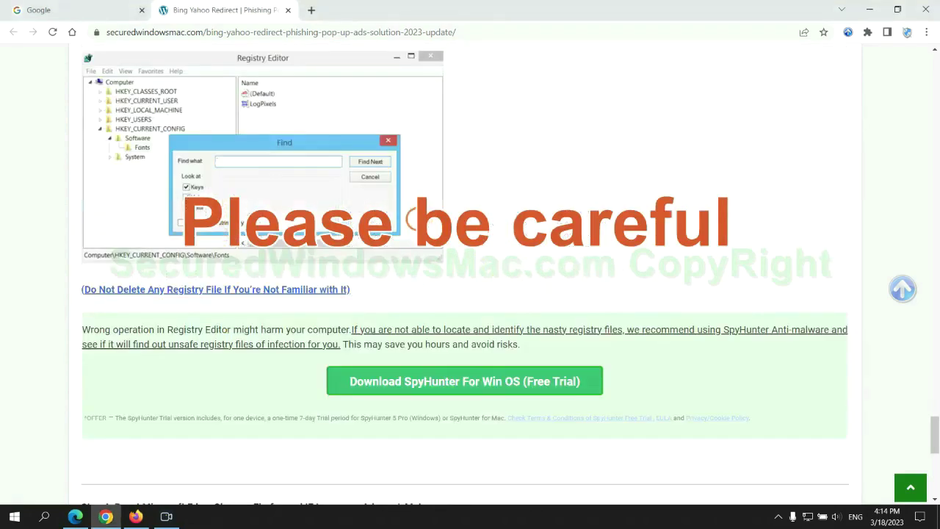
Scroll the guide down to Step 4 on resetting Edge, Chrome and Firefox, and clear the text selection
scroll(415, 220, "down", 1)
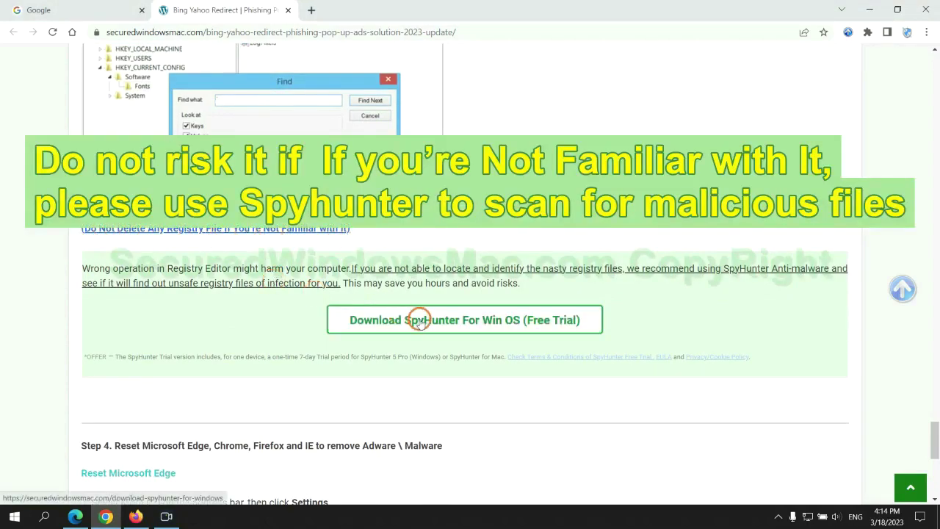
scroll(419, 320, "down", 5)
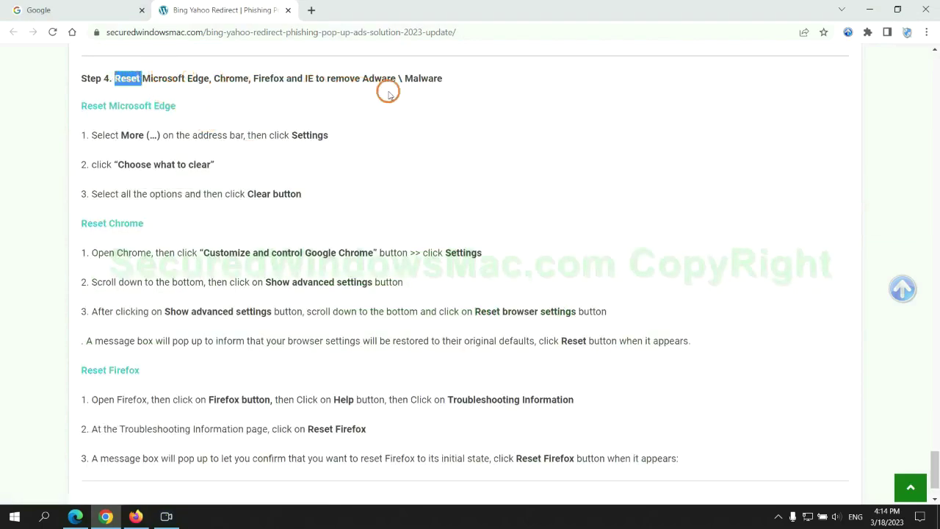
left_click(364, 107)
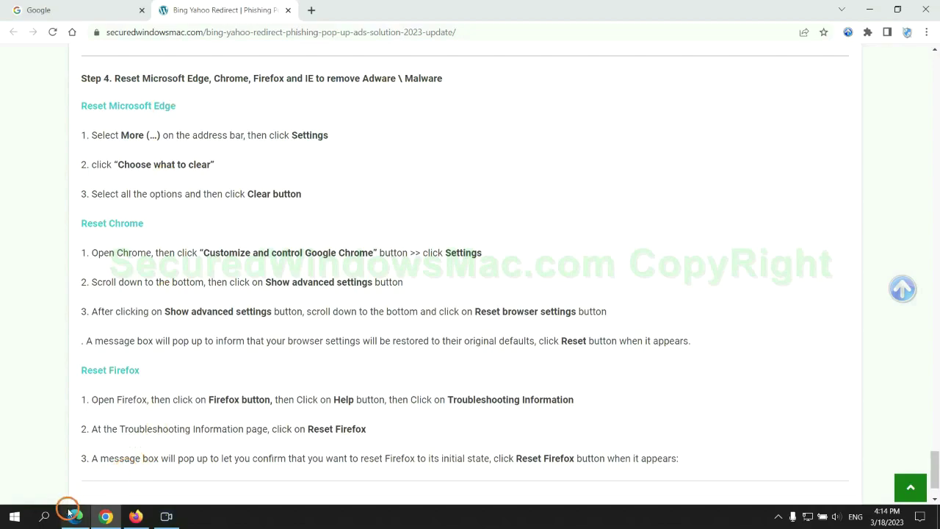
In Edge's Privacy, search, and services settings, choose all-time history, cookies and cached files to clear
left_click(73, 514)
left_click(891, 33)
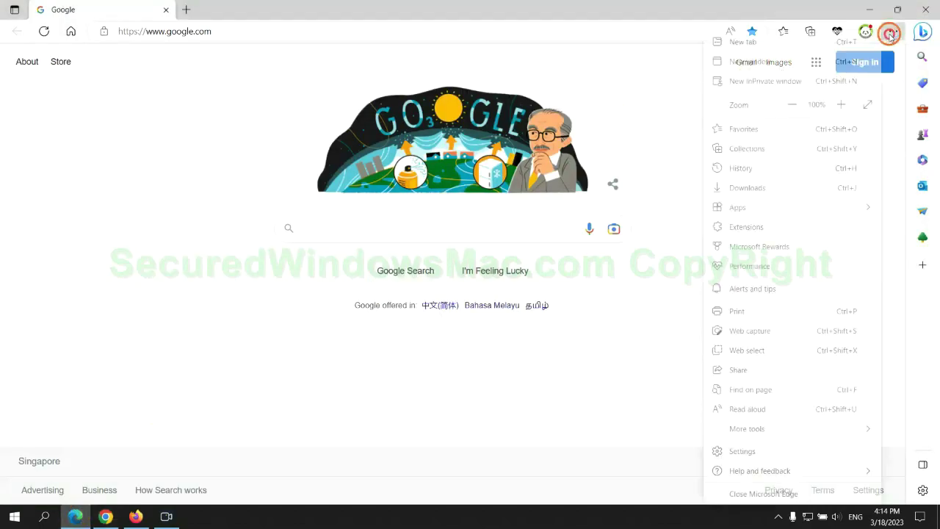
left_click(738, 453)
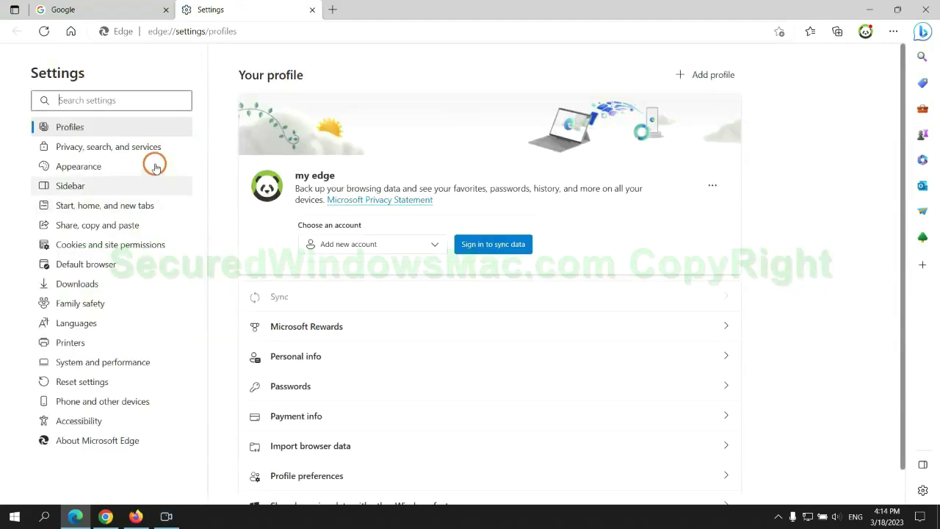
left_click(152, 151)
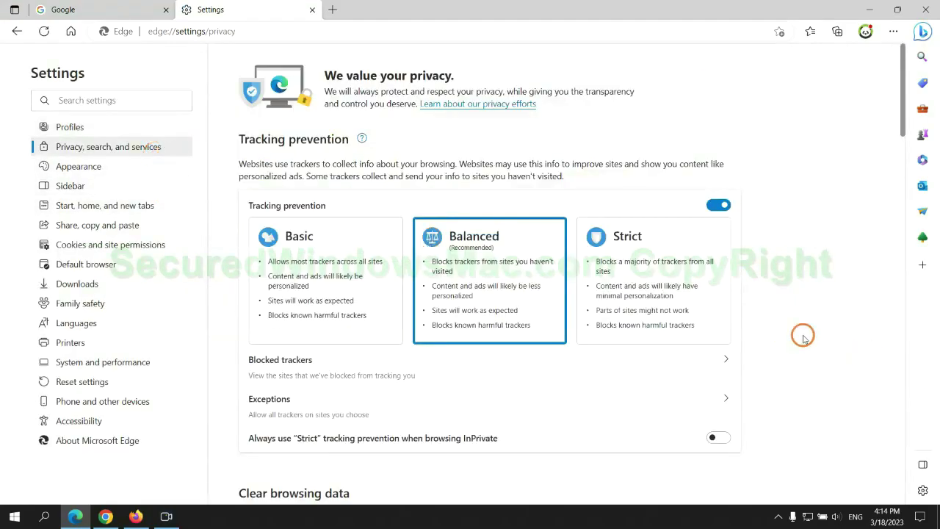
scroll(803, 337, "down", 3)
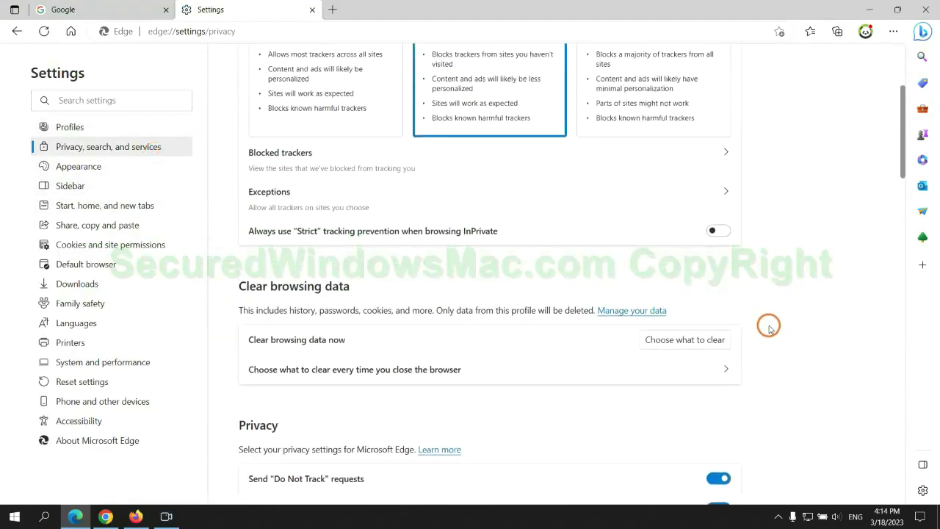
left_click(696, 342)
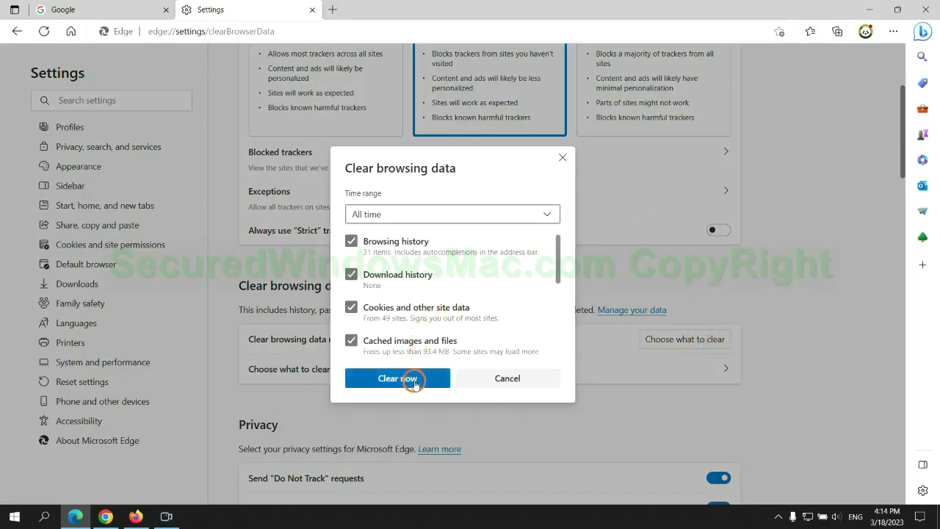
Clear the selected Edge browsing data, then request Chrome's restore-settings-to-original-defaults reset
left_click(106, 516)
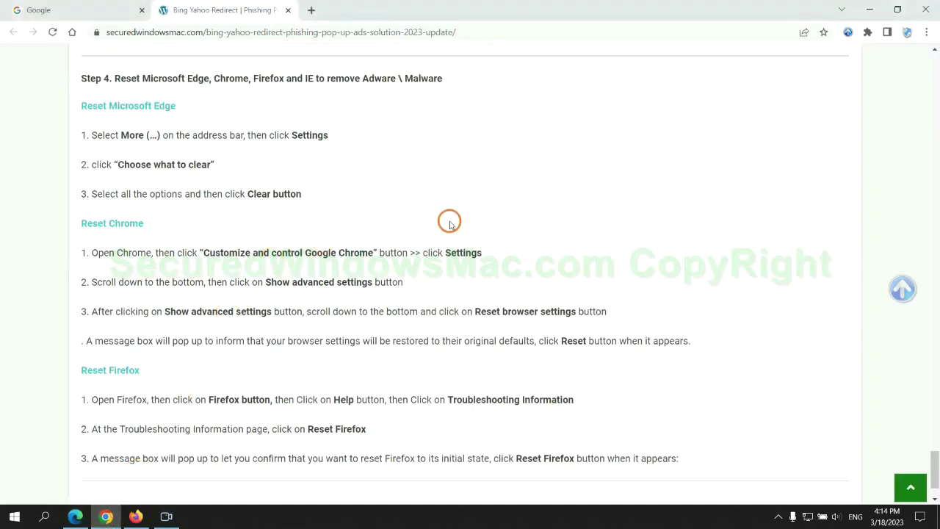
left_click(926, 32)
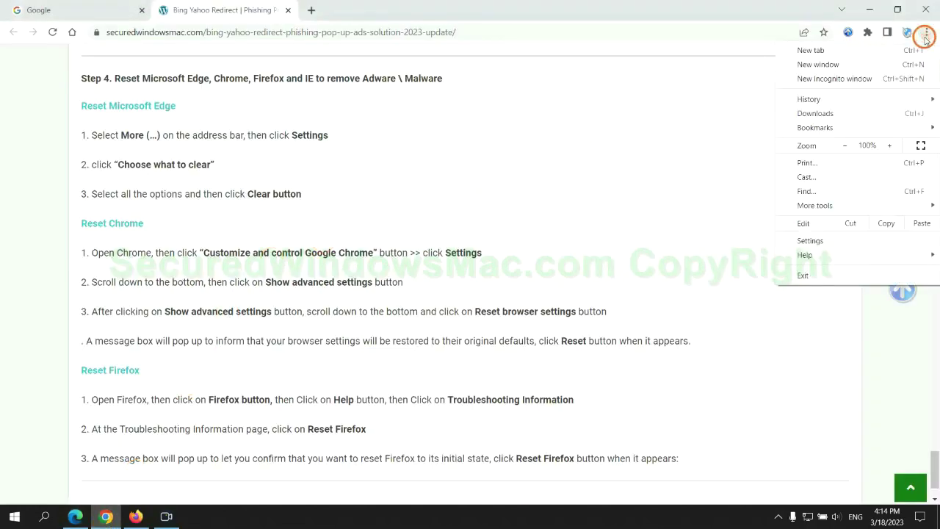
left_click(817, 240)
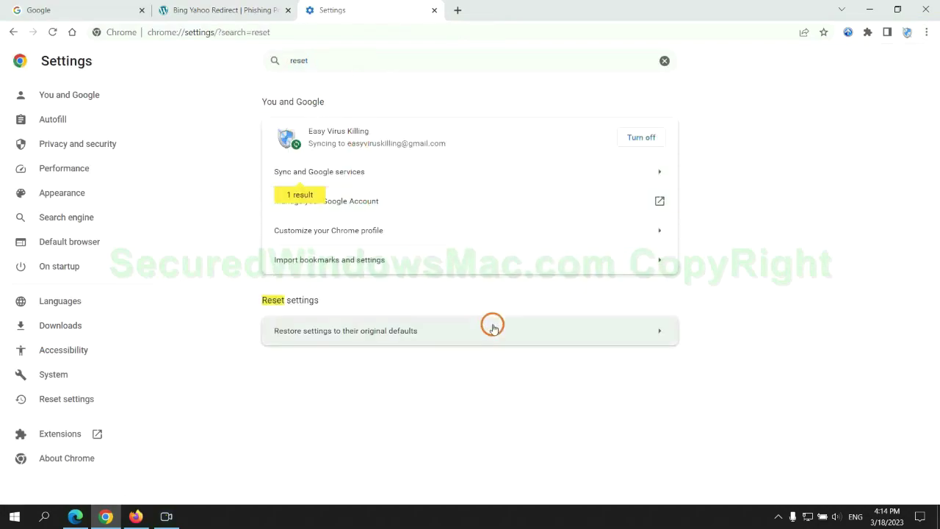
left_click(493, 328)
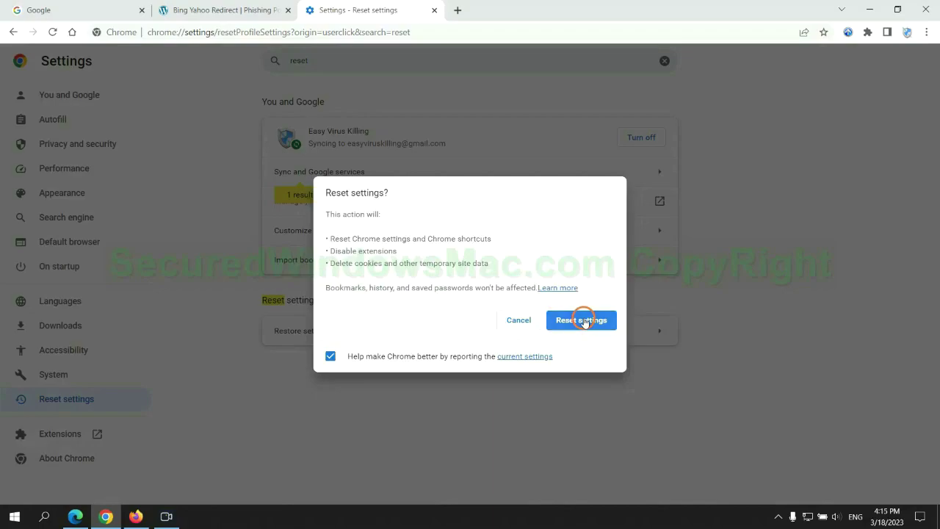
Confirm the Chrome reset, then start Refresh Firefox from Firefox's Troubleshooting Information page
left_click(135, 516)
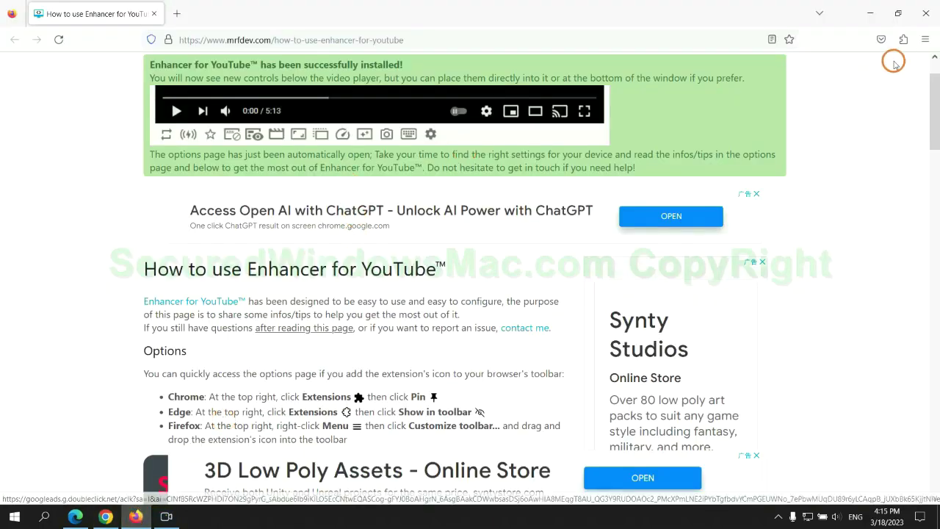
left_click(925, 39)
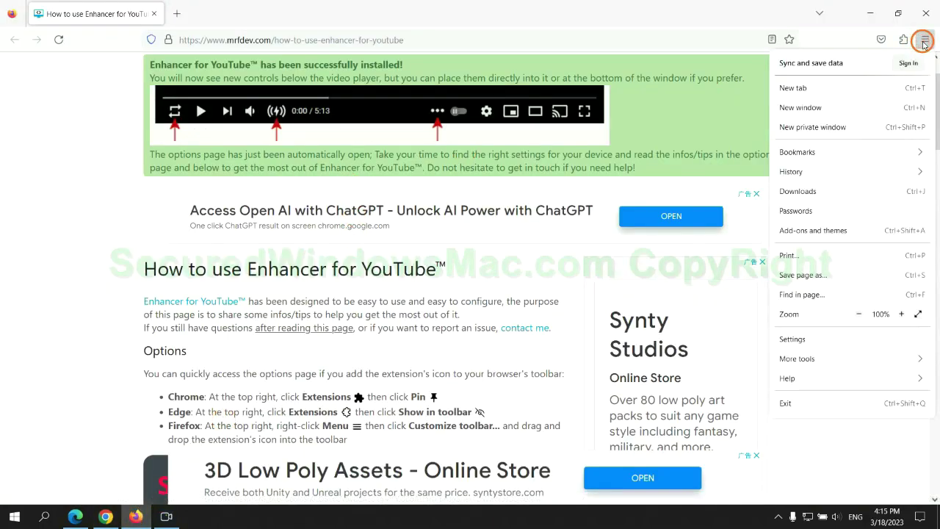
left_click(798, 376)
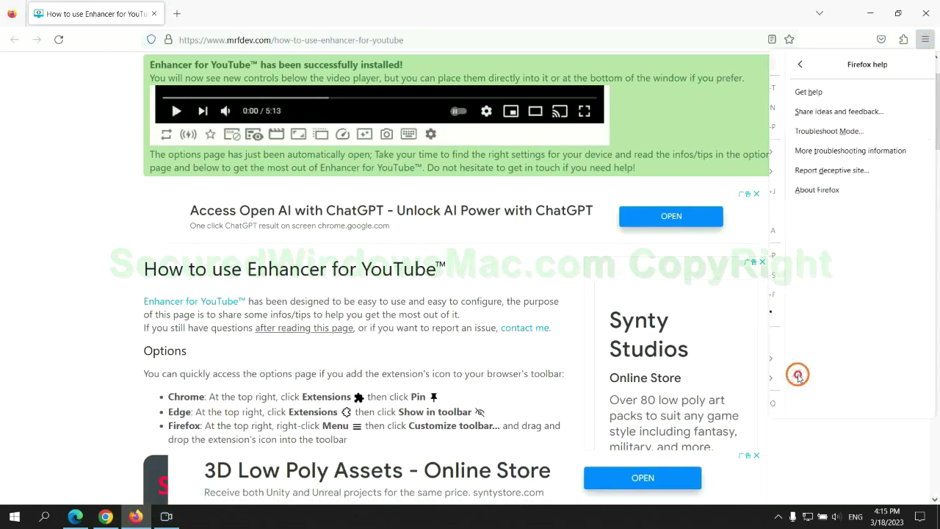
left_click(837, 150)
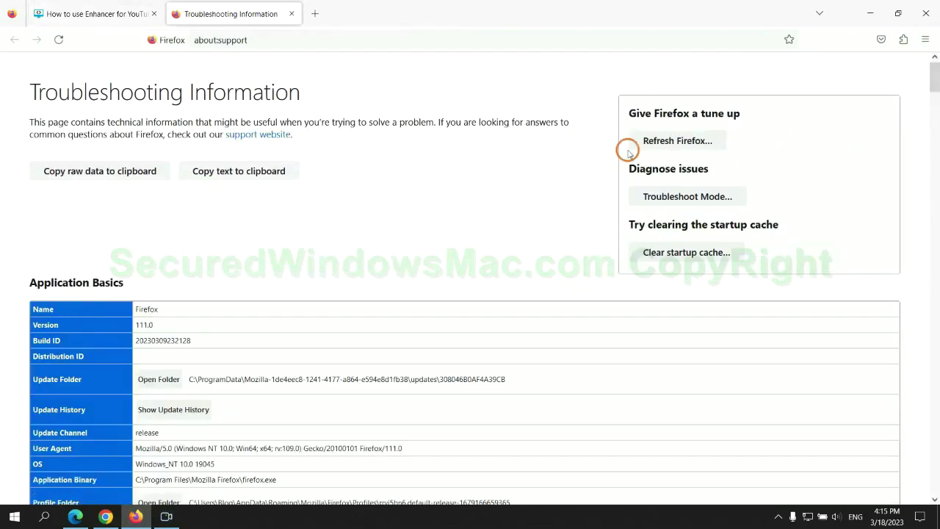
left_click(650, 143)
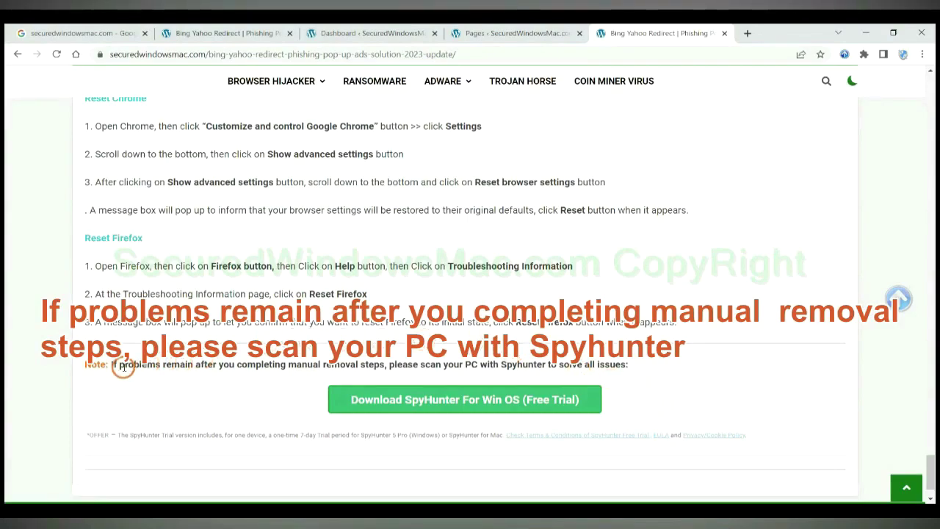
Highlight 'If problems remain' in the guide's closing SpyHunter scan note
left_click_drag(112, 365, 193, 370)
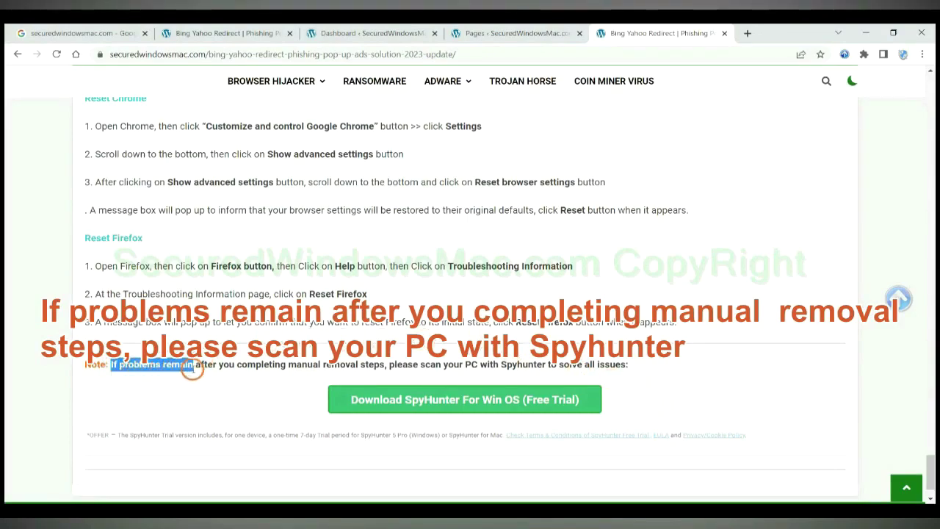